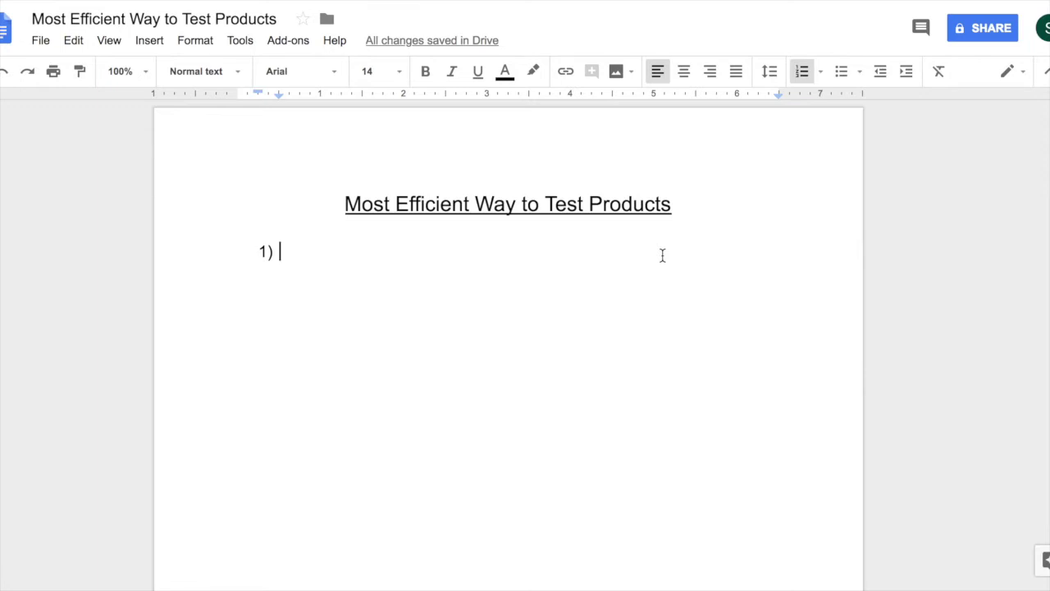
Step: Make list item 1 'Start with Instagram' and add an empty indented sub-item a) beneath it
{"action": "type", "text": "S"}
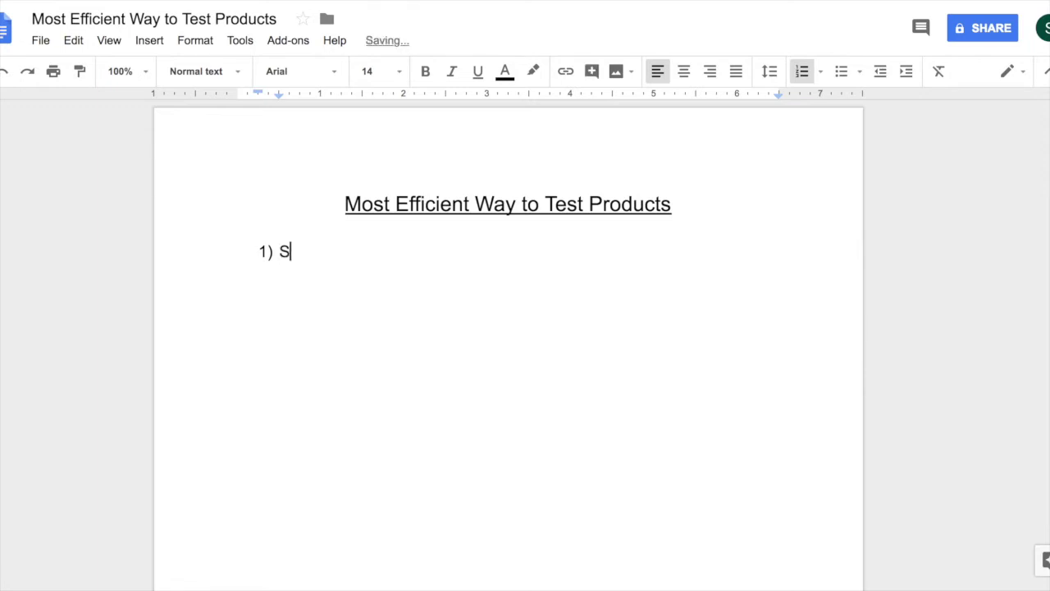
{"action": "type", "text": "tart with Ins"}
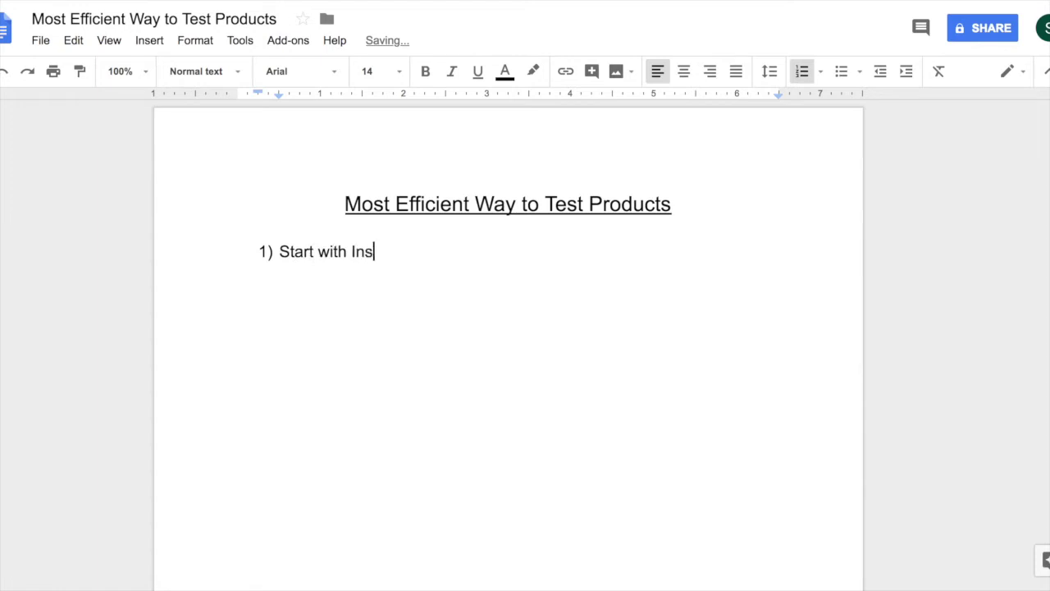
{"action": "type", "text": "tagram"}
{"action": "key", "text": "Return"}
{"action": "key", "text": "Tab"}
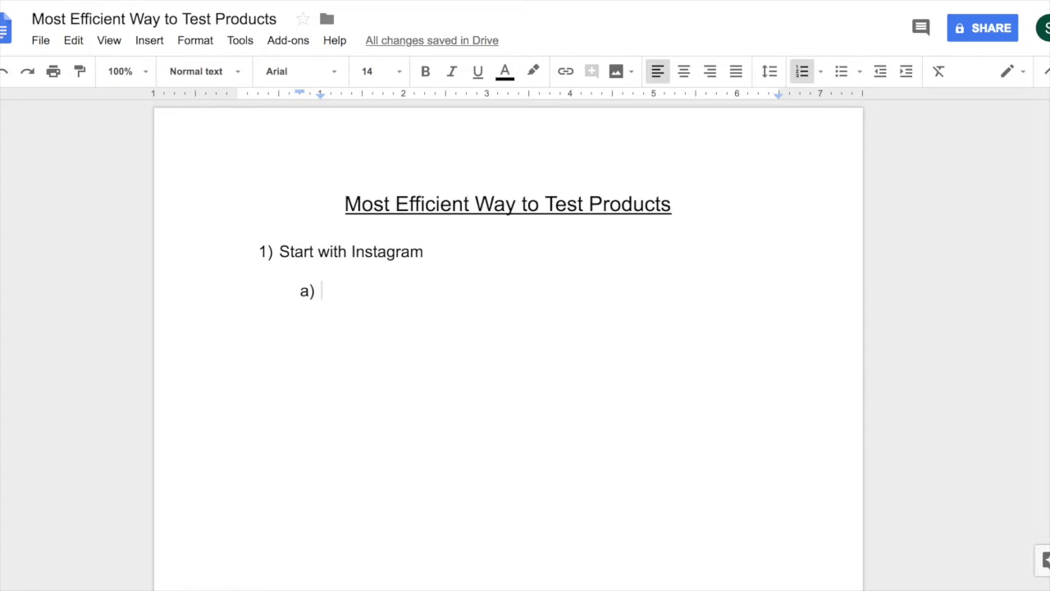
Step: Fill Instagram sub-item a) with 'Caption needs to be interesting.' and begin sub-item b)
{"action": "type", "text": "Captio"}
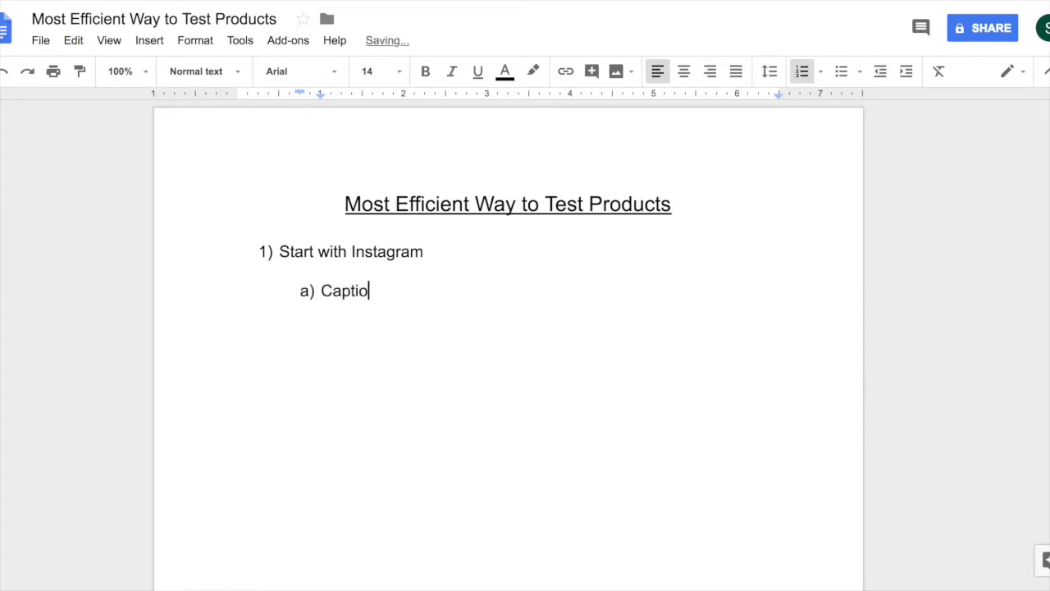
{"action": "type", "text": "n needs to b"}
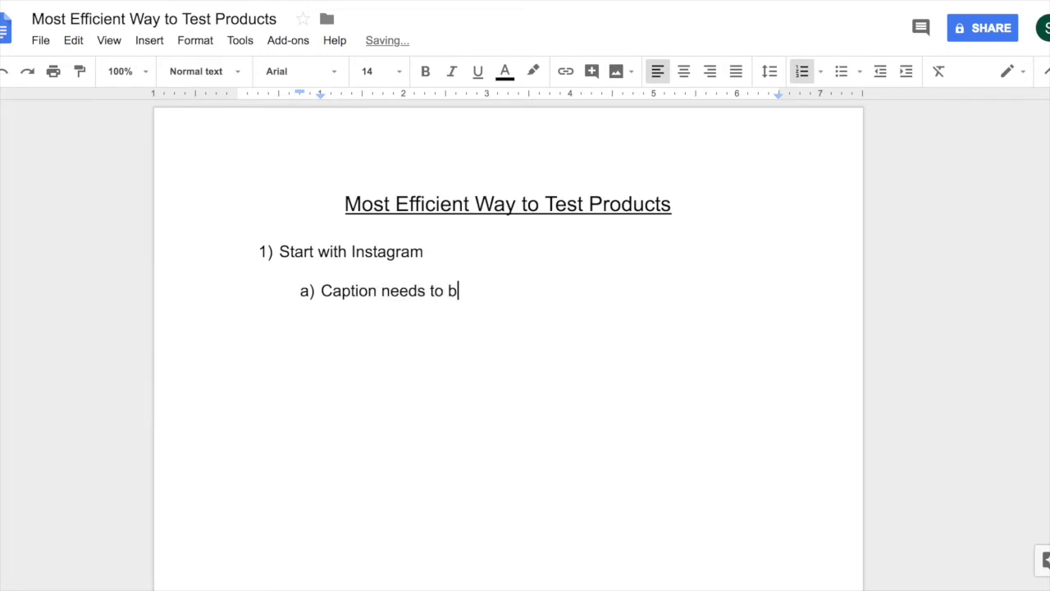
{"action": "key", "text": "BackSpace"}
{"action": "type", "text": "be interesting."}
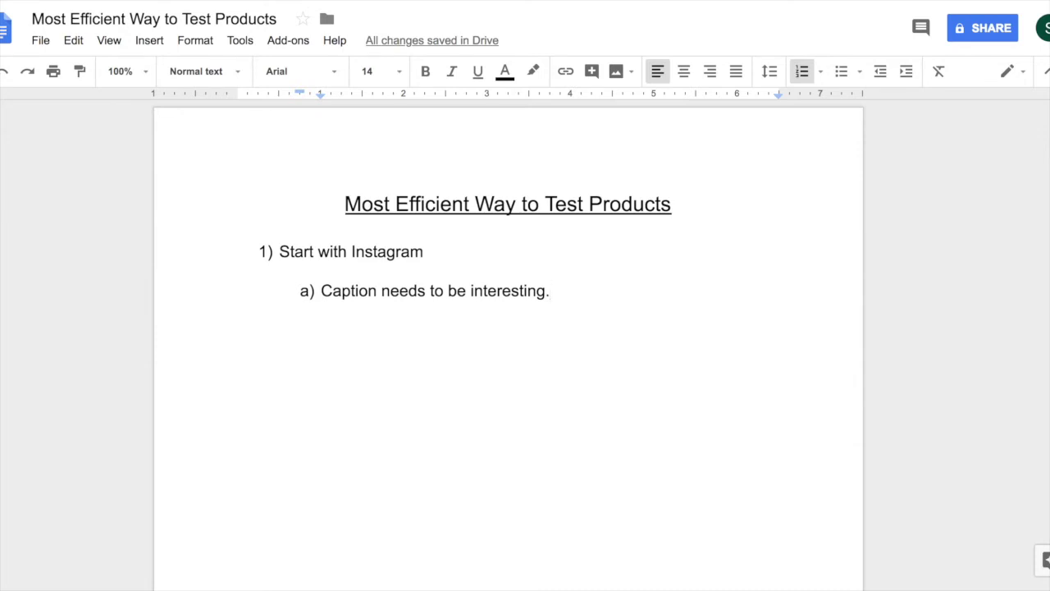
{"action": "key", "text": "Return"}
Step: Write 'Engagement is important.' as Instagram sub-item b)
{"action": "type", "text": "Engag"}
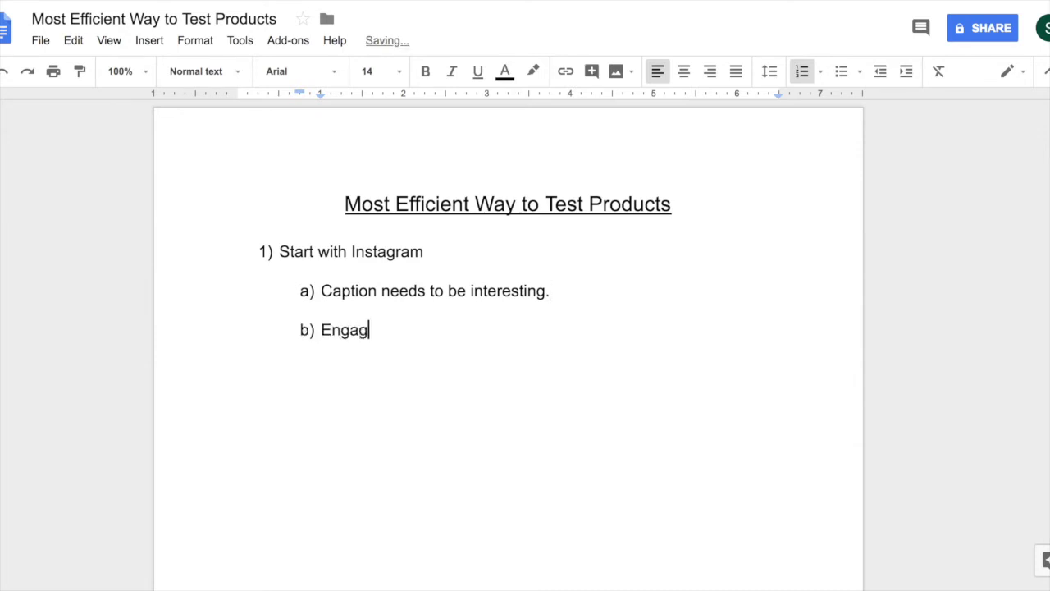
{"action": "type", "text": "ement is important."}
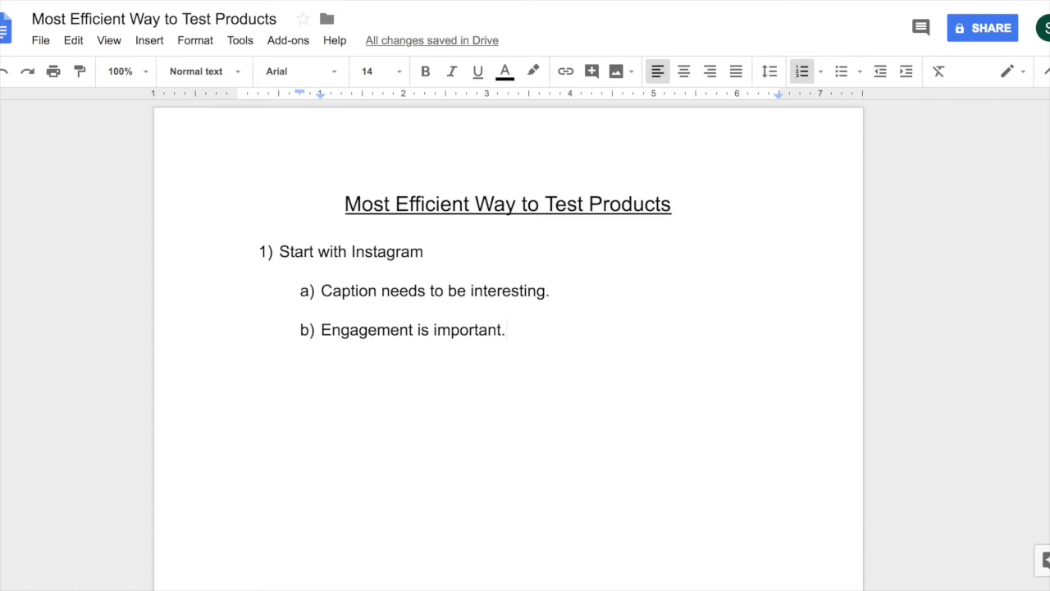
Step: Outdent to main level, enter 'Facebook Ads' as item 2), and begin item 3)
{"action": "key", "text": "Return"}
{"action": "key", "text": "shift+Tab"}
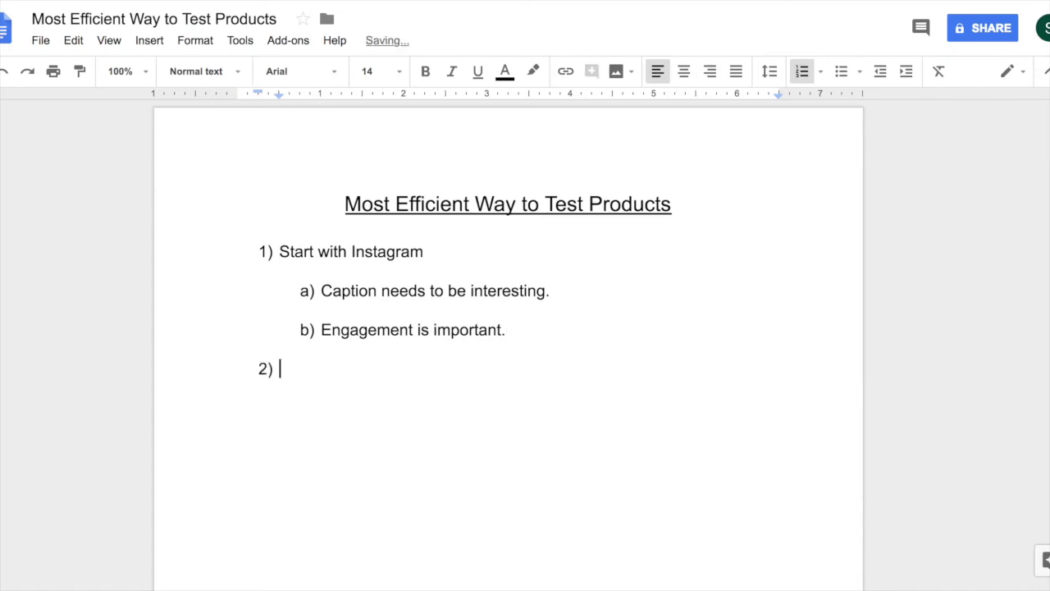
{"action": "type", "text": "Facebook Ads"}
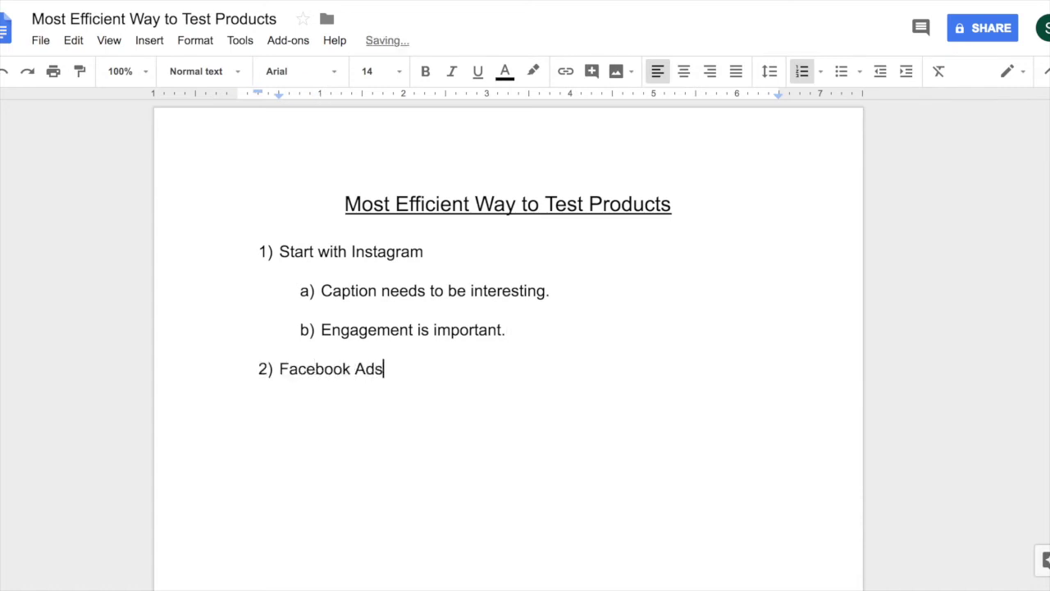
{"action": "key", "text": "Return"}
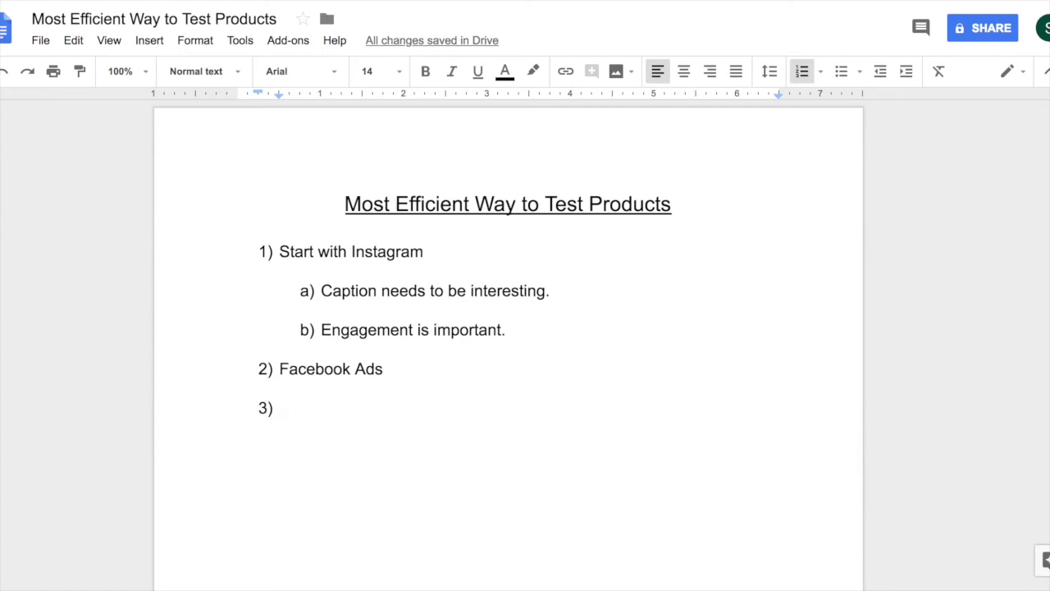
Step: Indent under Facebook Ads, enter sub-item a) 'Conversion campaign for purchase.', and begin sub-item b)
{"action": "key", "text": "Tab"}
{"action": "type", "text": "Cov"}
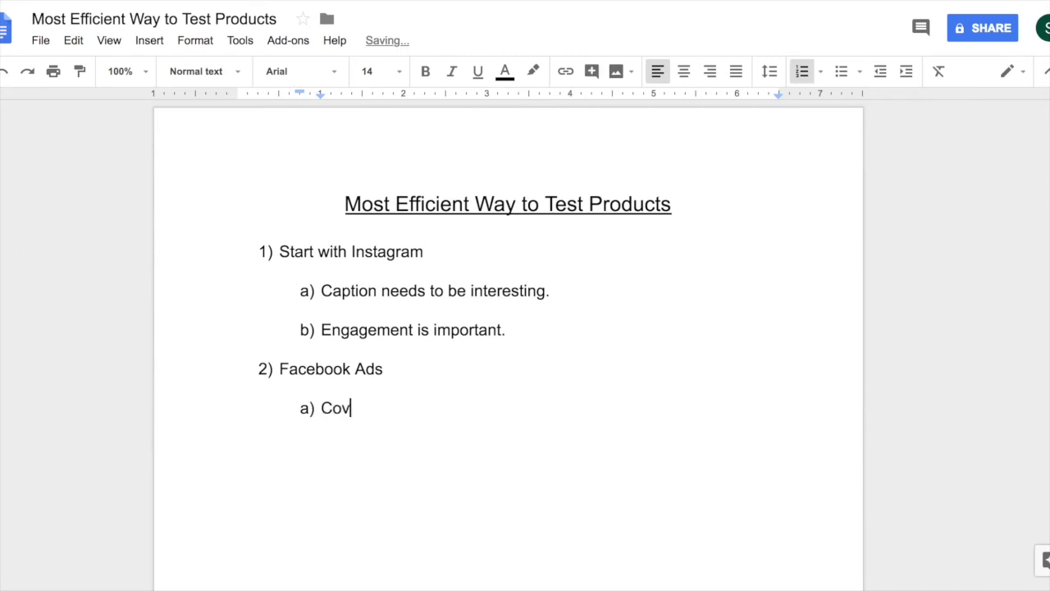
{"action": "key", "text": "BackSpace"}
{"action": "type", "text": "nversi"}
{"action": "key", "text": "BackSpace"}
{"action": "key", "text": "BackSpace"}
{"action": "type", "text": "sion campaign"}
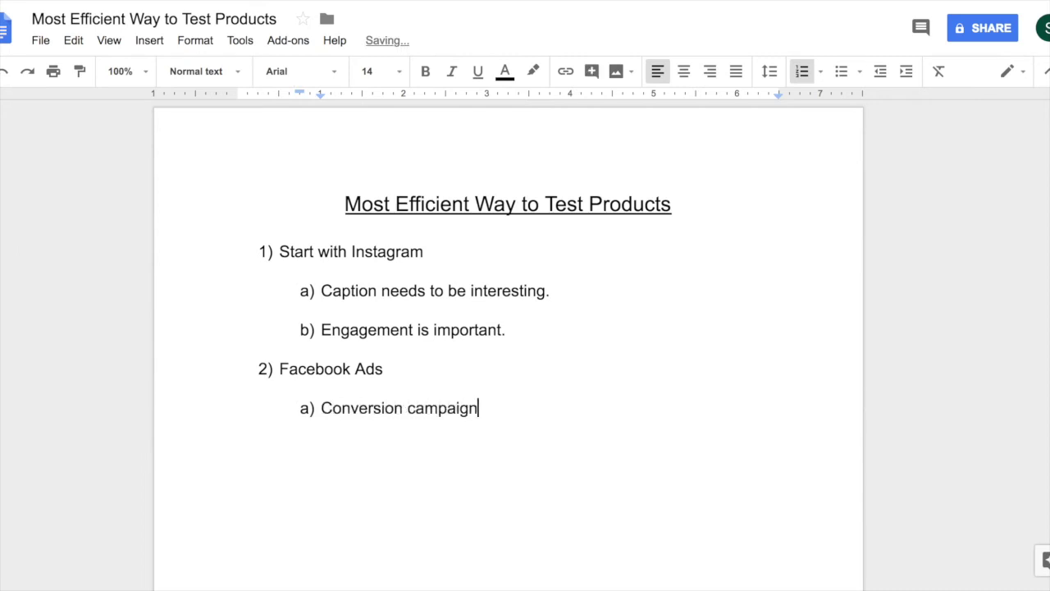
{"action": "type", "text": " for purchase."}
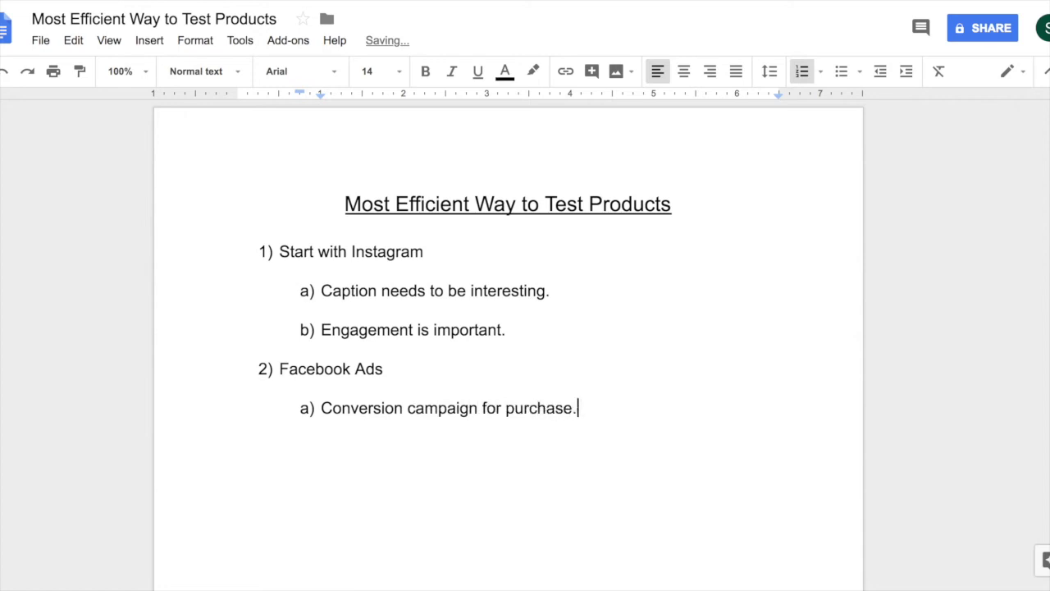
{"action": "key", "text": "Return"}
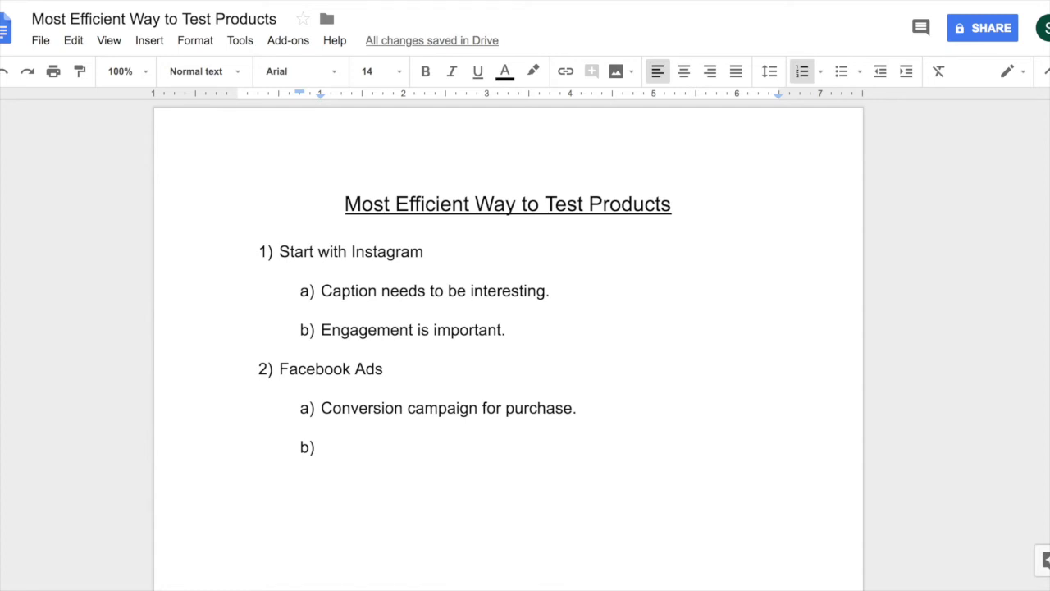
Step: Enter '1 campaign - 10 - 20 adsets' as Facebook Ads sub-item b)
{"action": "type", "text": "1"}
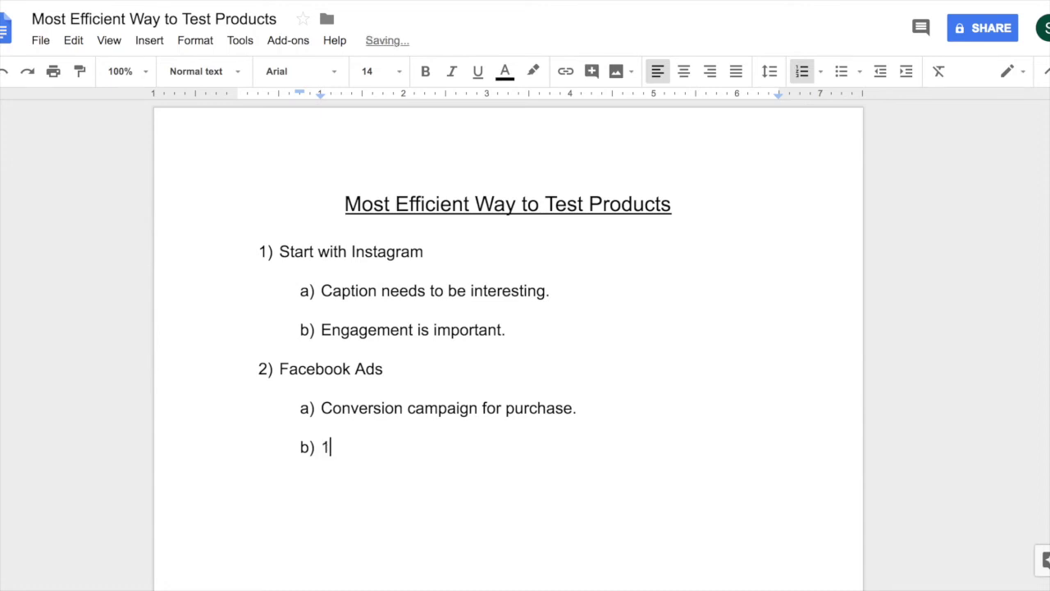
{"action": "type", "text": " campaign"}
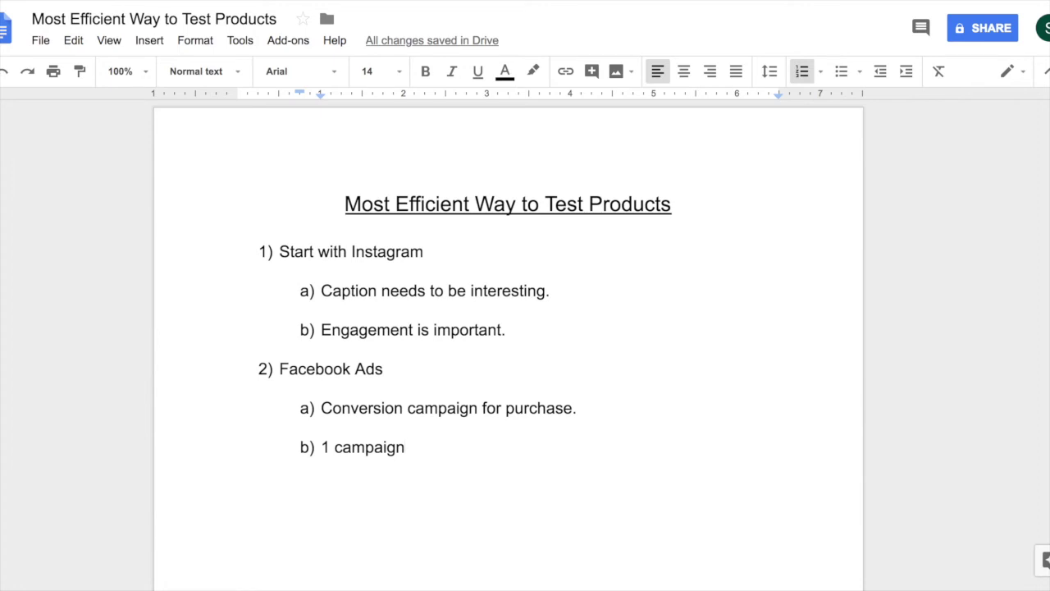
{"action": "type", "text": "- 10 "}
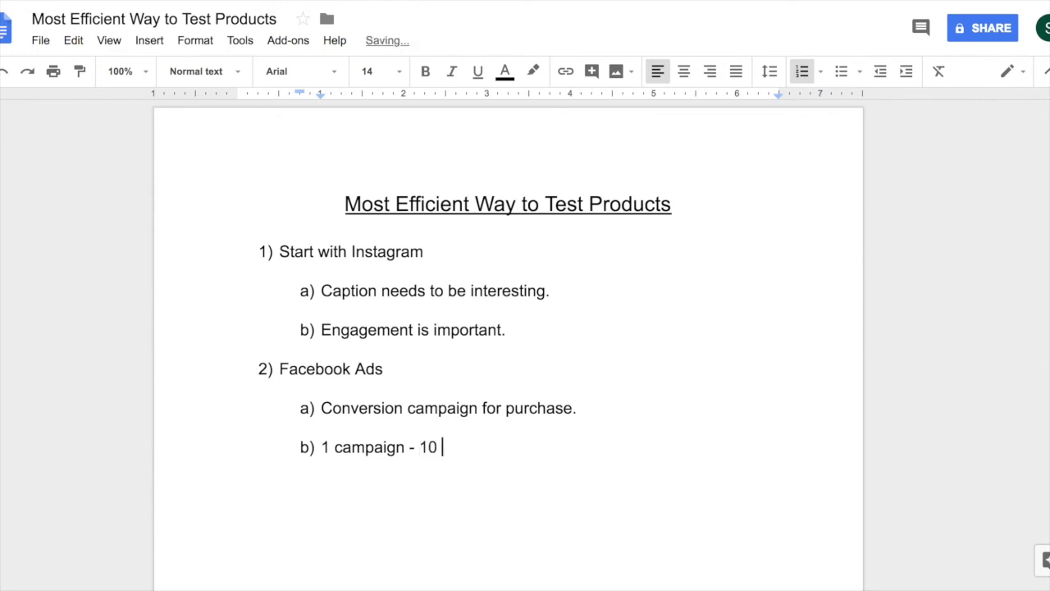
{"action": "type", "text": "- 20 adsets"}
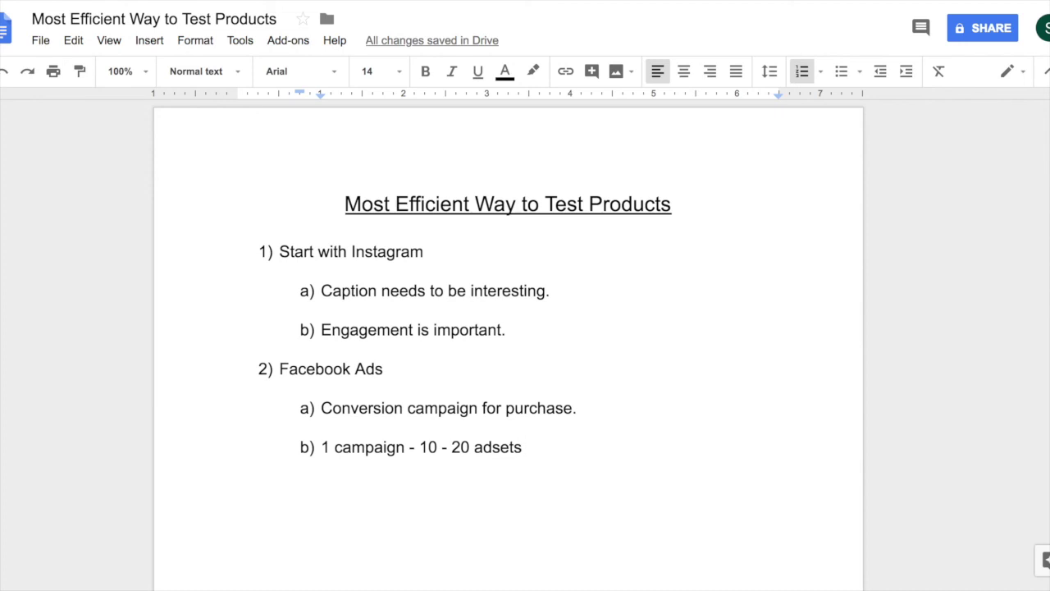
Step: Add Facebook Ads sub-item c) with the text 'Language: Blank'
{"action": "key", "text": "Return"}
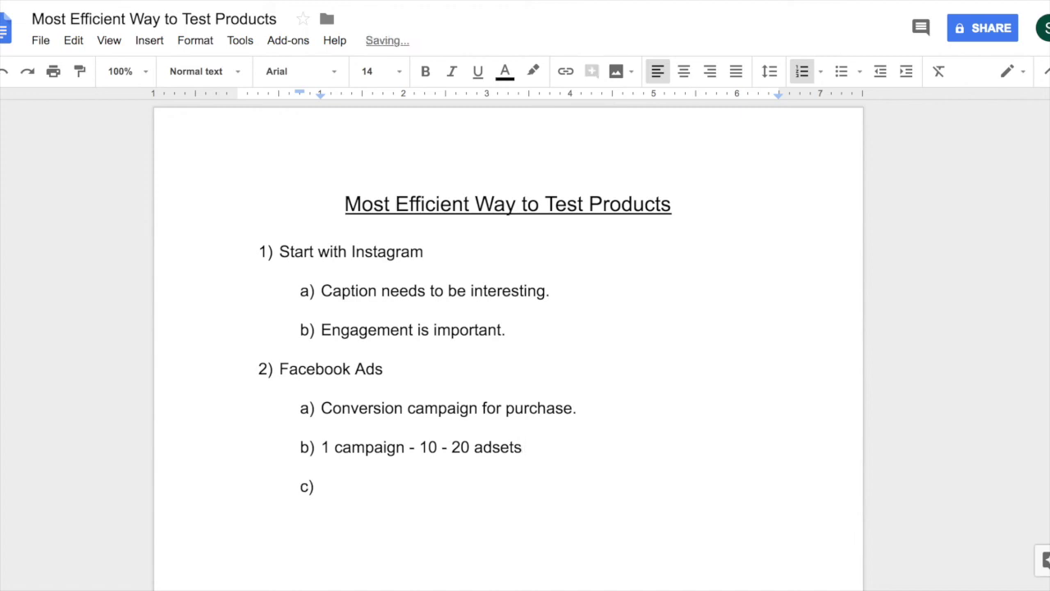
{"action": "type", "text": "La"}
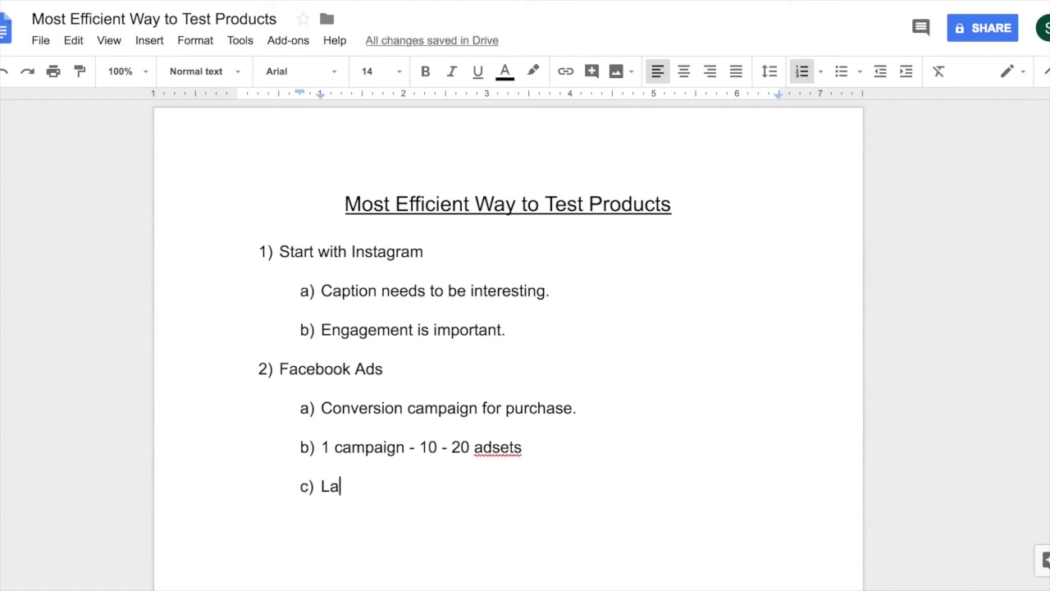
{"action": "type", "text": "n"}
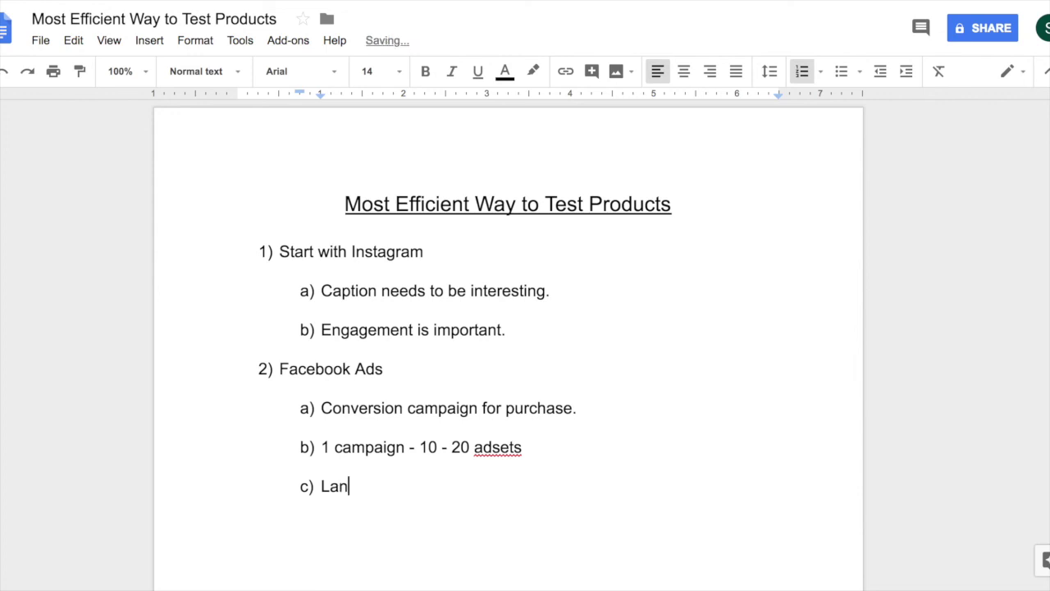
{"action": "type", "text": "guage: Blank"}
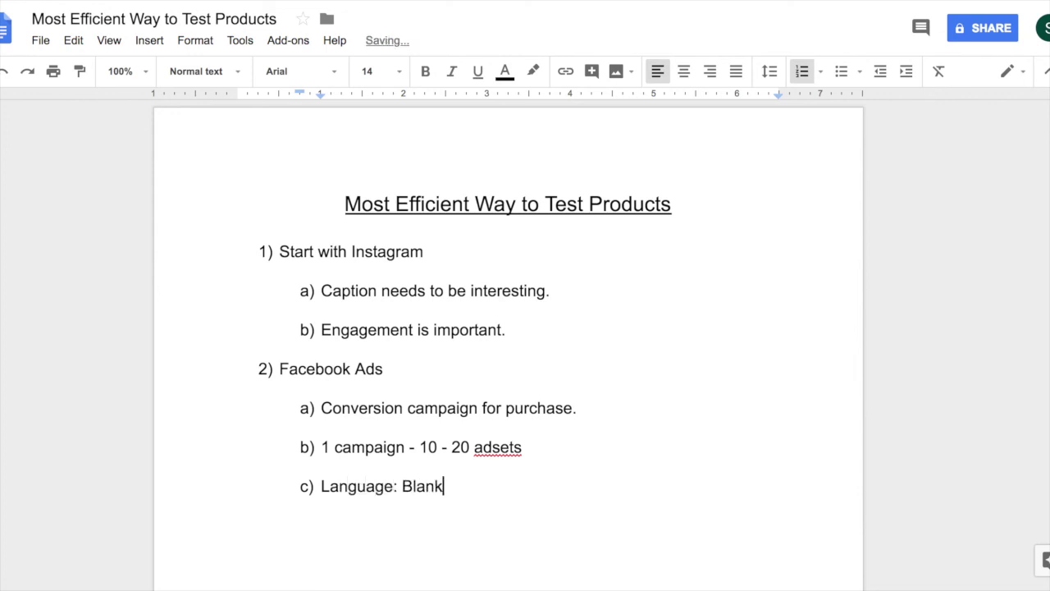